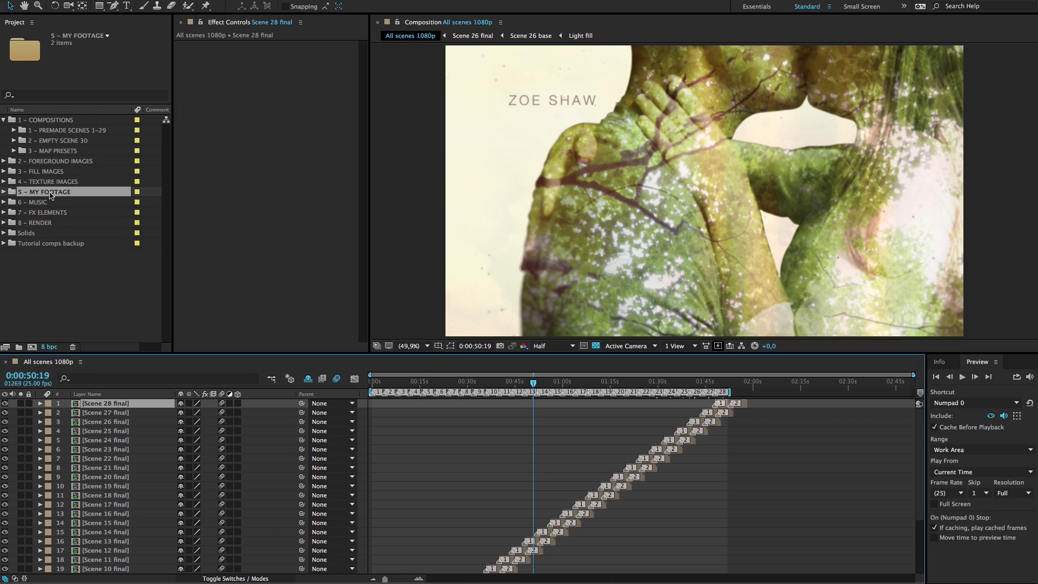
# Import people02.jpg from the Women folder into the 2 - MY FOREGROUND footage folder.
pyautogui.click(3, 191)
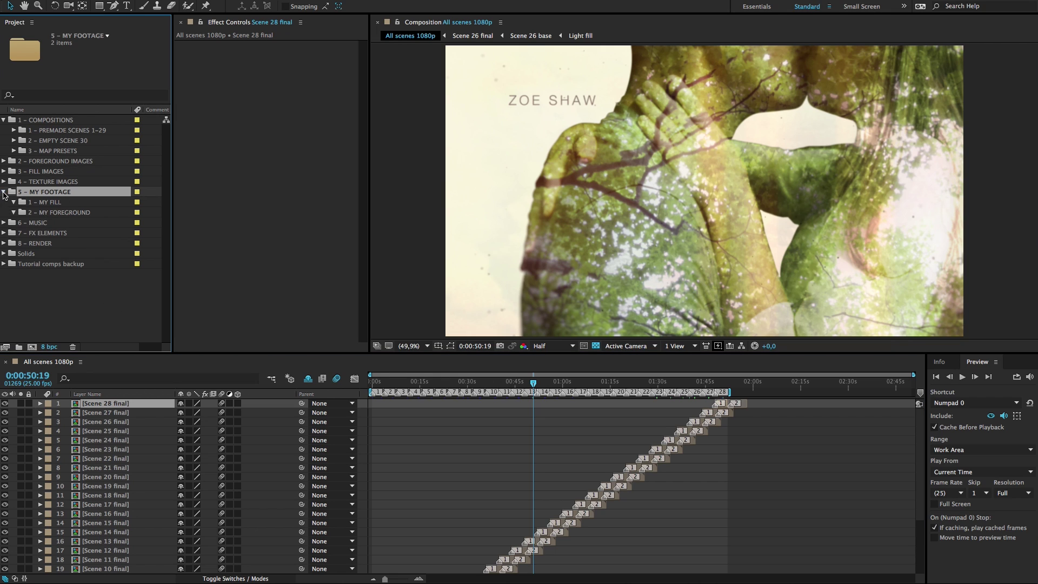
pyautogui.click(46, 213)
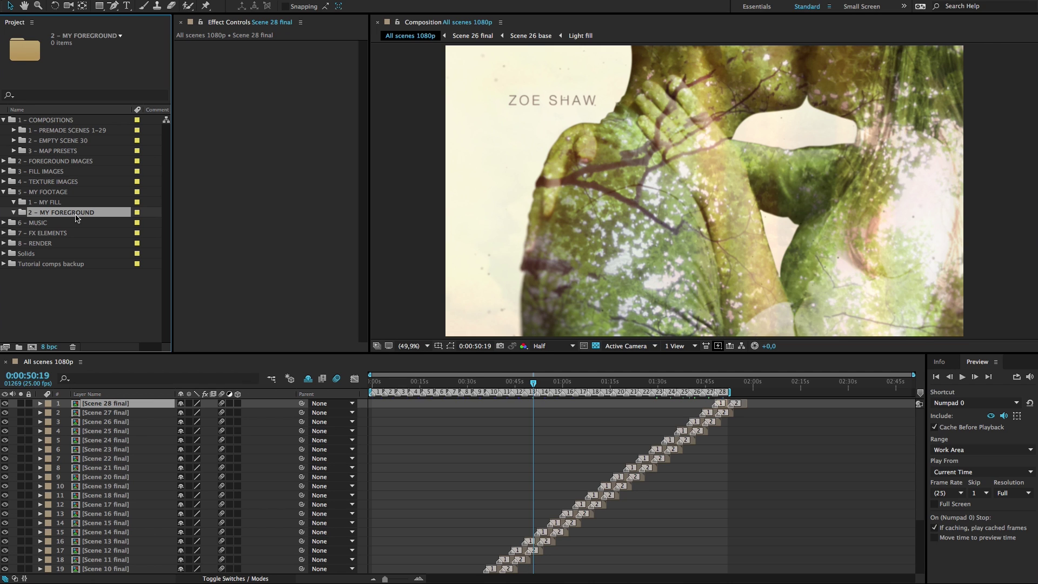
pyautogui.press('super+i')
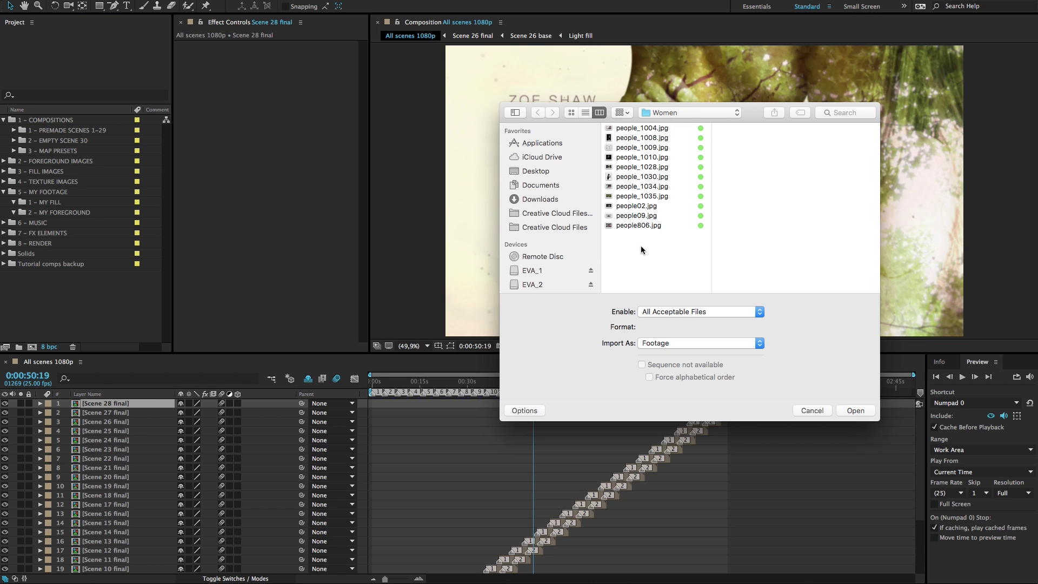
pyautogui.click(641, 208)
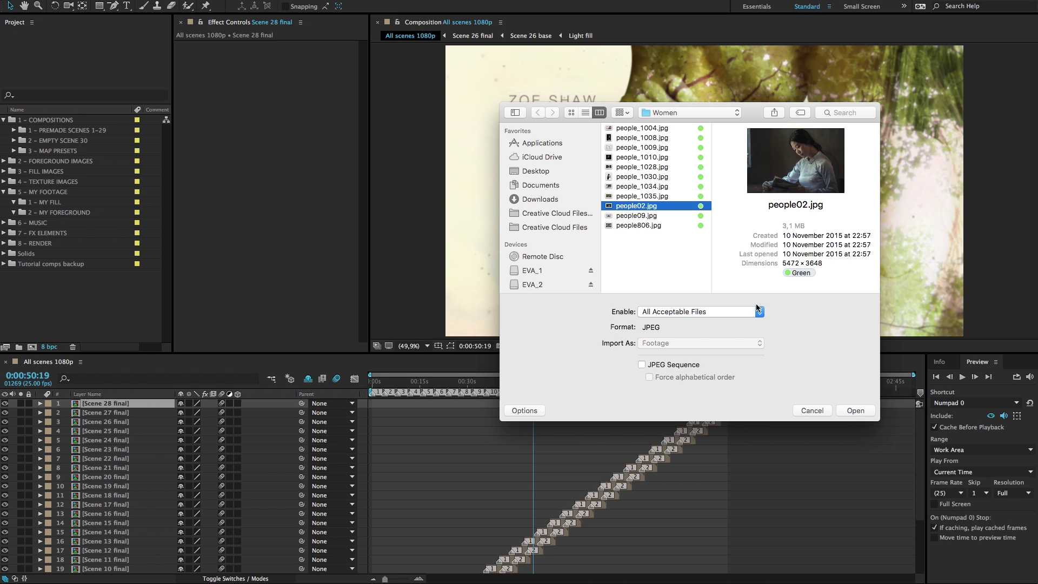
pyautogui.click(854, 410)
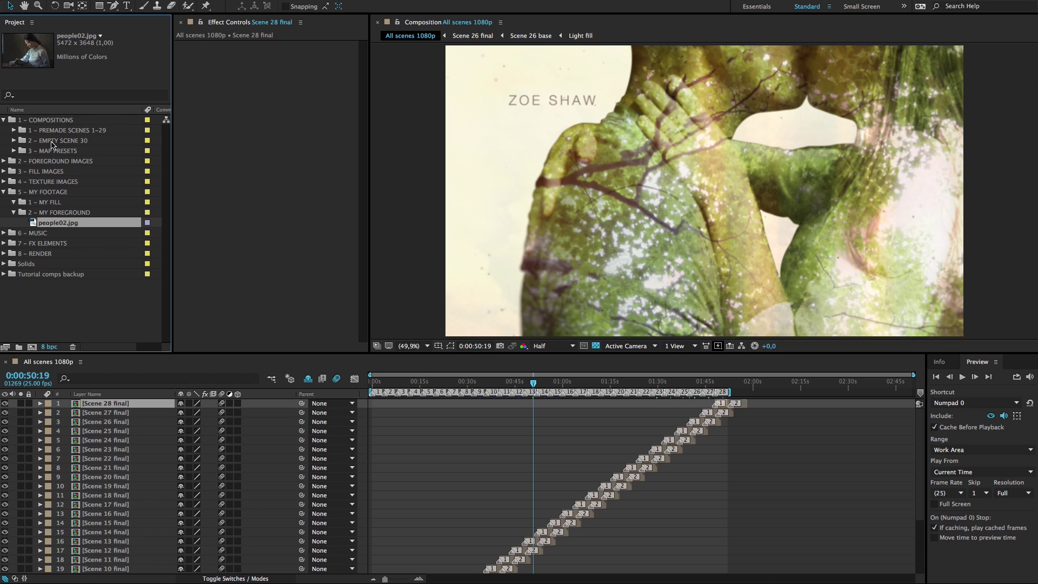
# Open Scene 30 final from 2 - EMPTY SCENE 30 and expand Placeholders 30 to show FG placeholder 30.
pyautogui.click(52, 141)
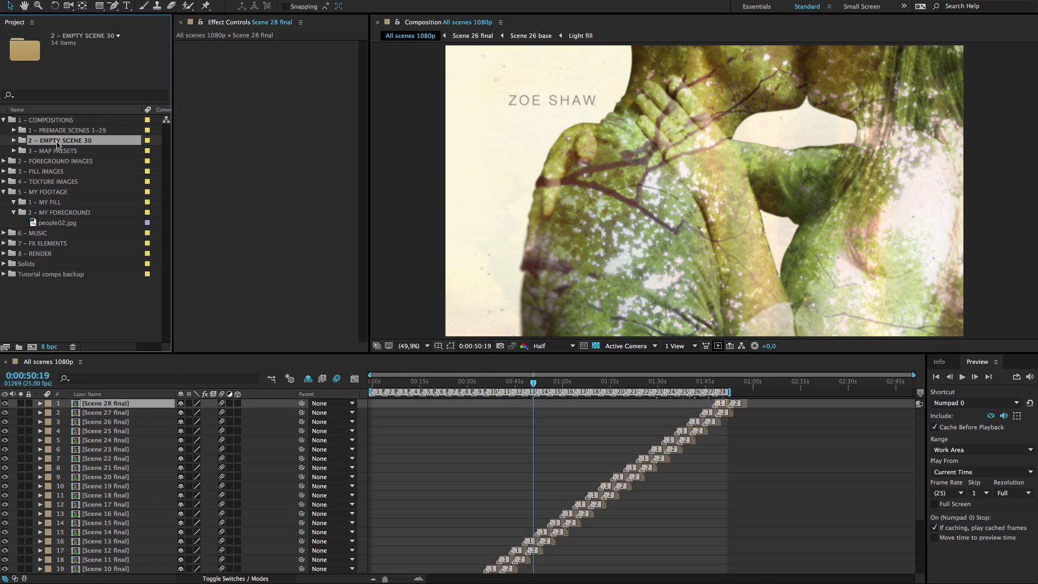
pyautogui.click(14, 141)
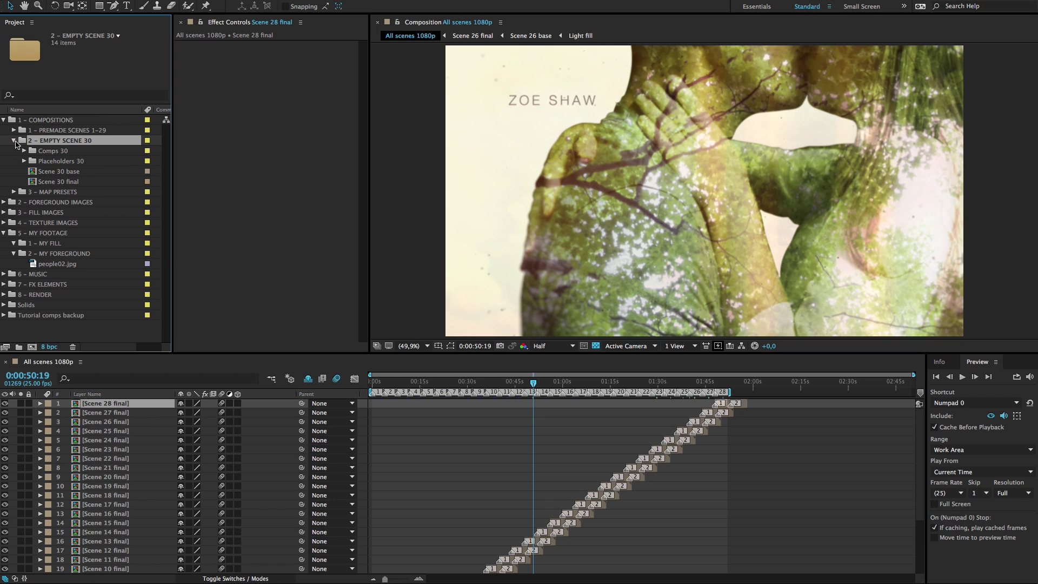
pyautogui.click(65, 184)
pyautogui.doubleClick(59, 184)
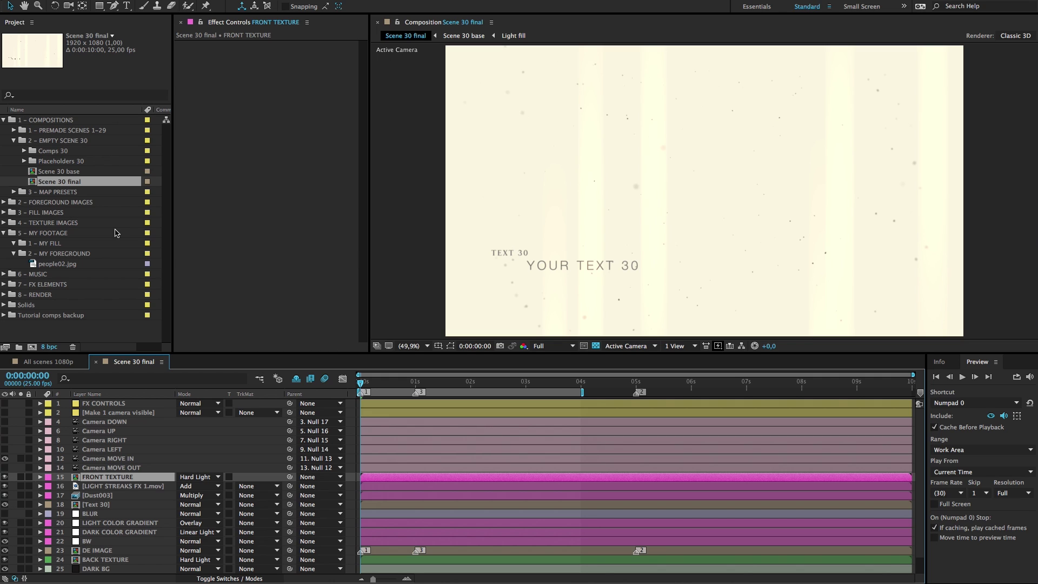
pyautogui.click(25, 162)
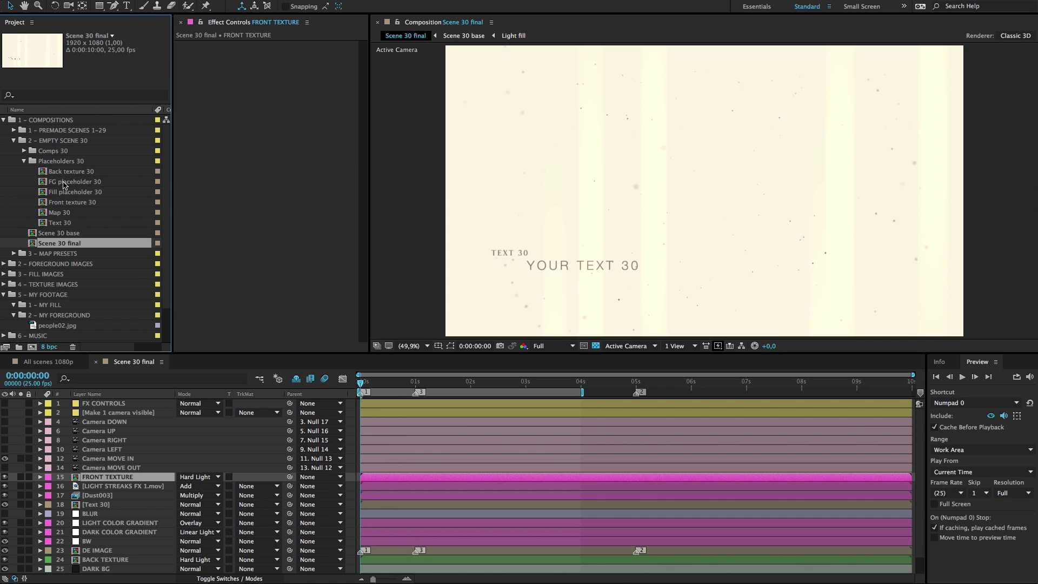
pyautogui.click(85, 185)
# Open FG placeholder 30 and drag people02.jpg into its timeline beneath Adjustment Layer 9.
pyautogui.doubleClick(86, 184)
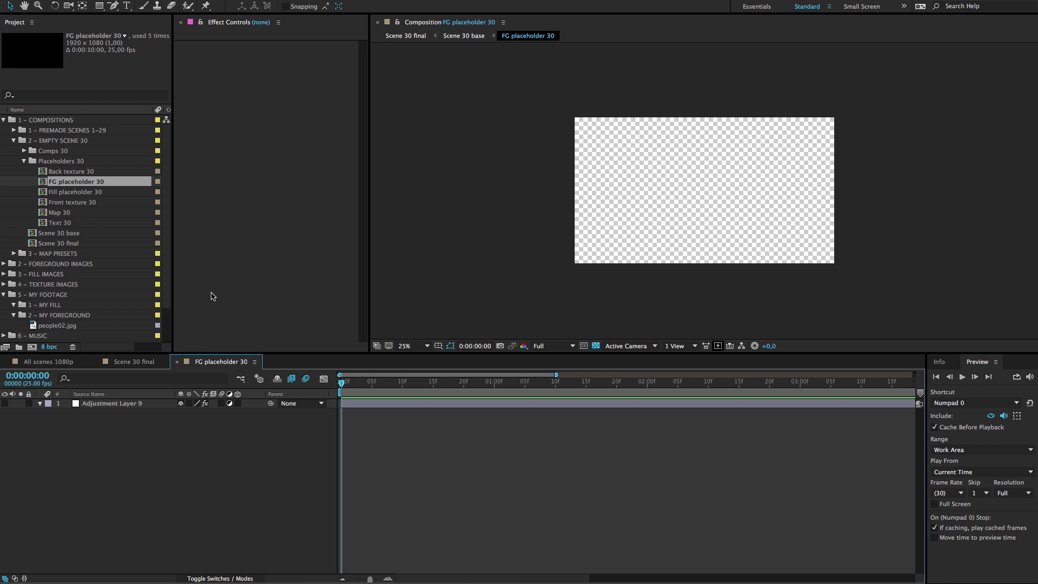
pyautogui.scroll(-2, 92, 306)
pyautogui.click(69, 306)
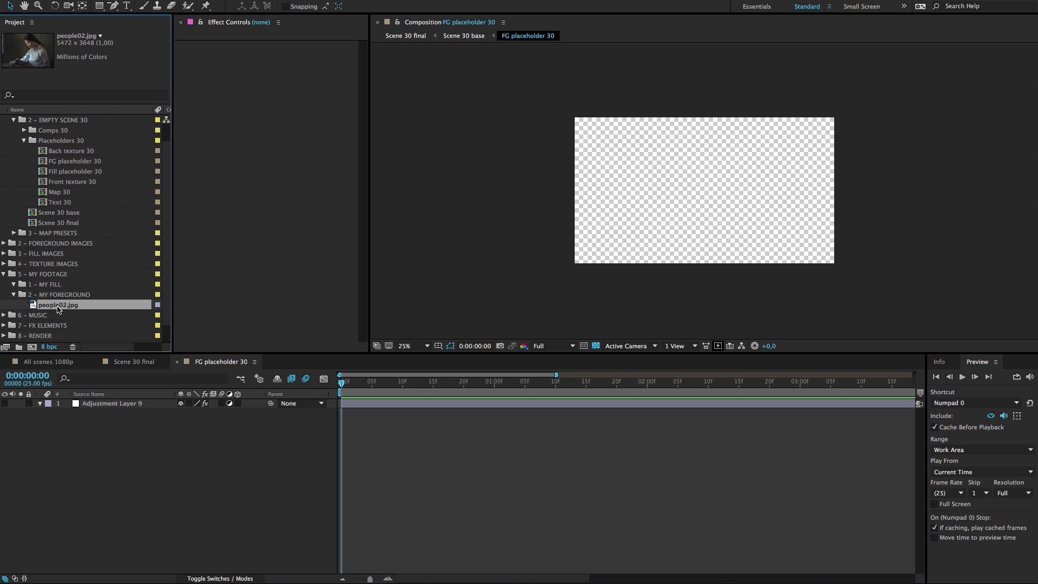
pyautogui.moveTo(57, 308); pyautogui.dragTo(116, 428)
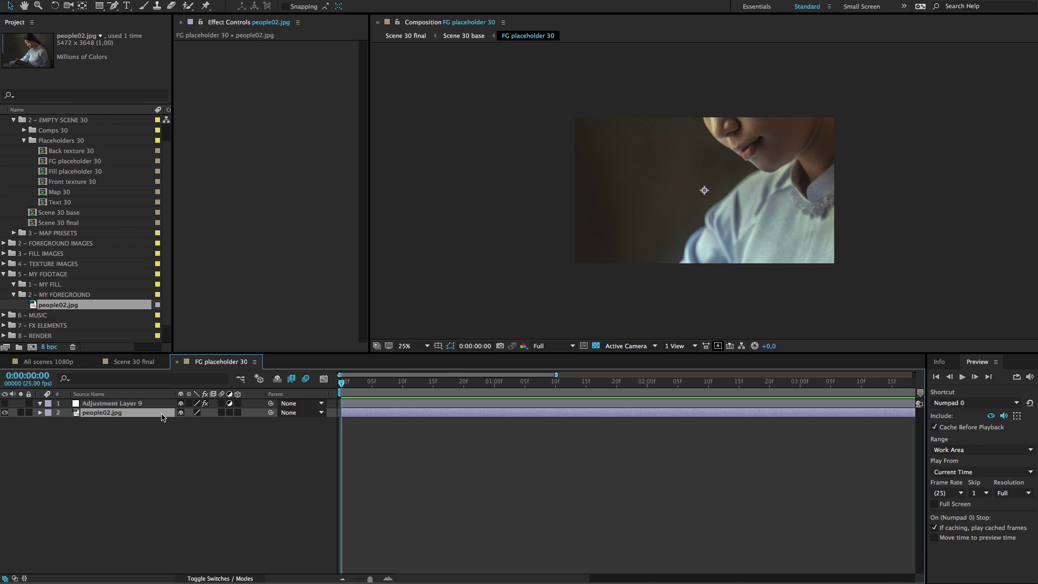
# Set the portrait layer's Scale to 82% and Position to 884, 1136.
pyautogui.press('p')
pyautogui.hotkey('shift', 's')
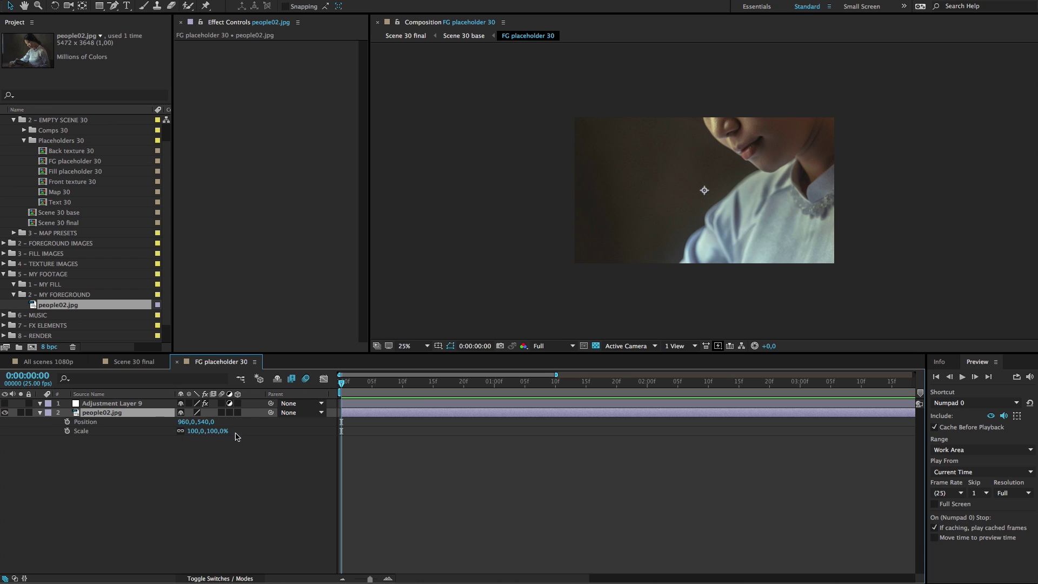
pyautogui.click(219, 431)
pyautogui.write('82')
pyautogui.press('Return')
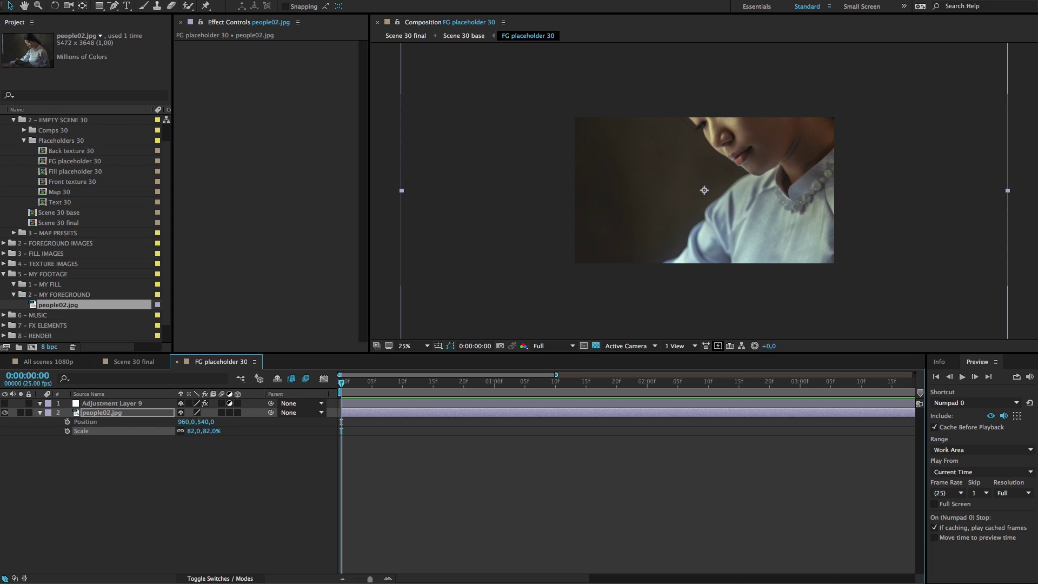
pyautogui.click(206, 422)
pyautogui.write('1136')
pyautogui.press('Return')
pyautogui.click(185, 421)
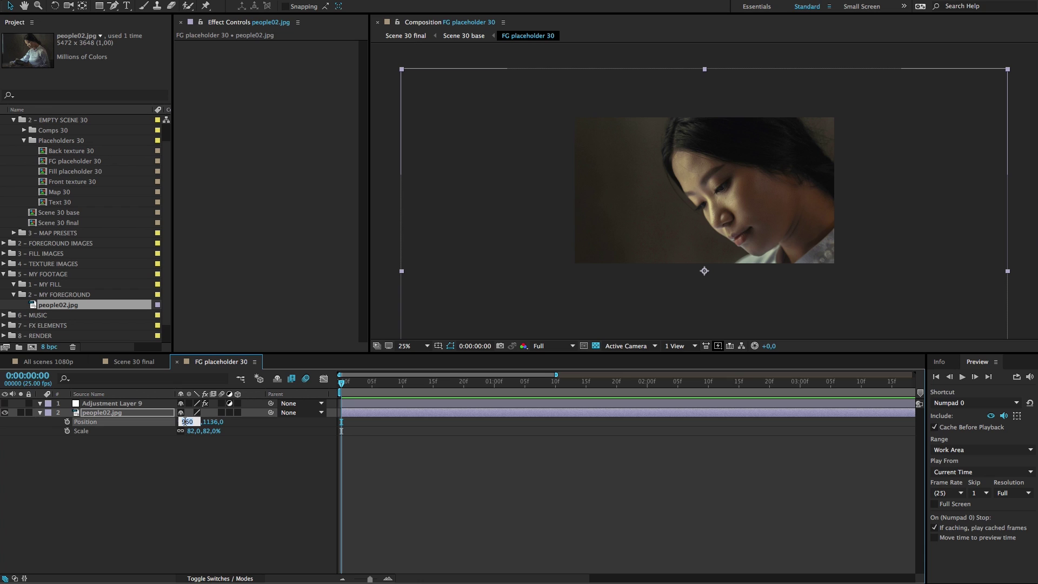
pyautogui.write('884')
pyautogui.click(195, 449)
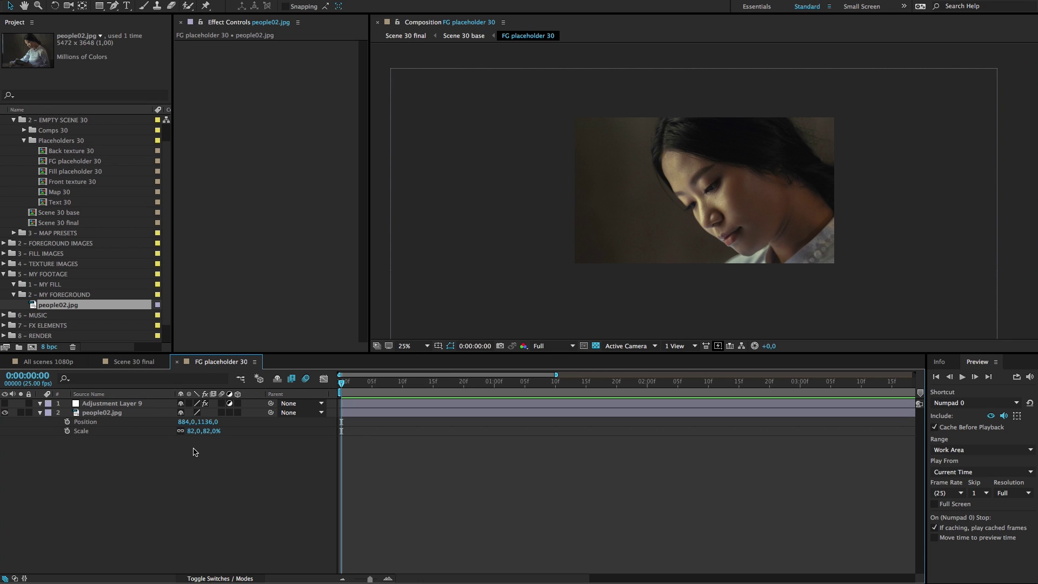
# Fit the composition in the viewer, return to 25% zoom, and collapse the layer's transform properties.
pyautogui.click(426, 346)
pyautogui.click(426, 356)
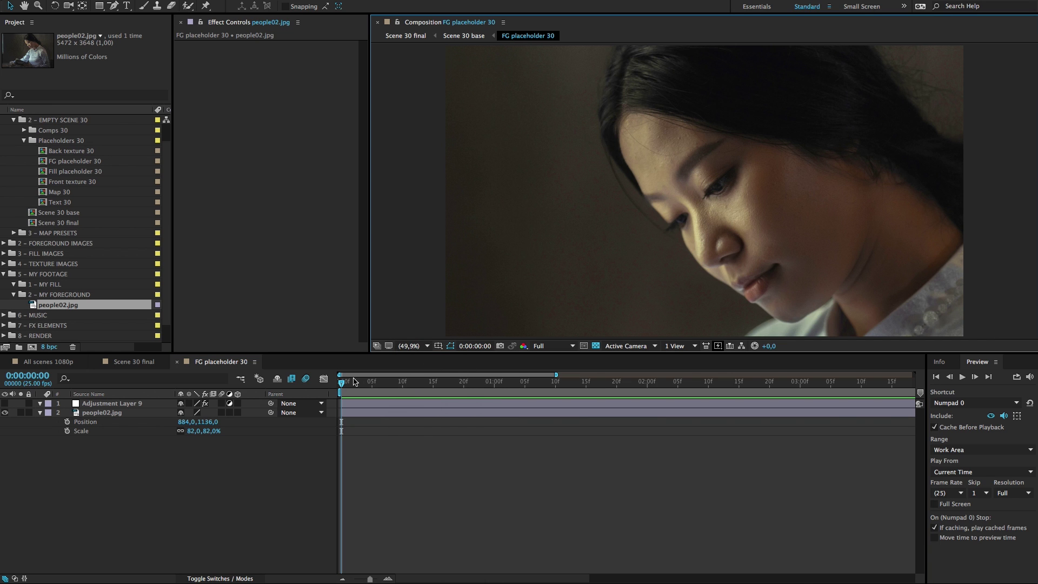
pyautogui.press(',')
pyautogui.press(',')
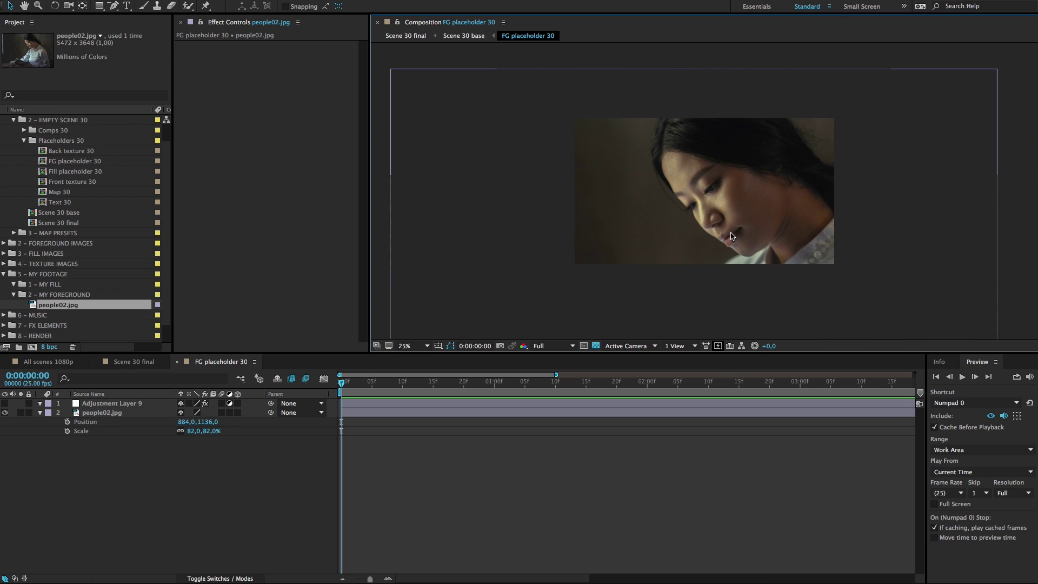
pyautogui.click(227, 367)
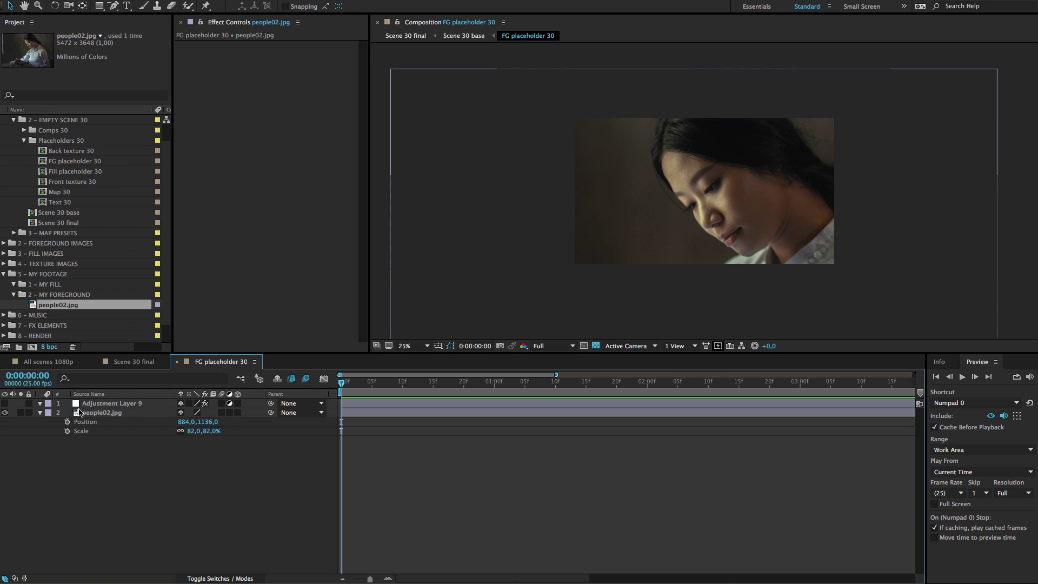
pyautogui.click(41, 413)
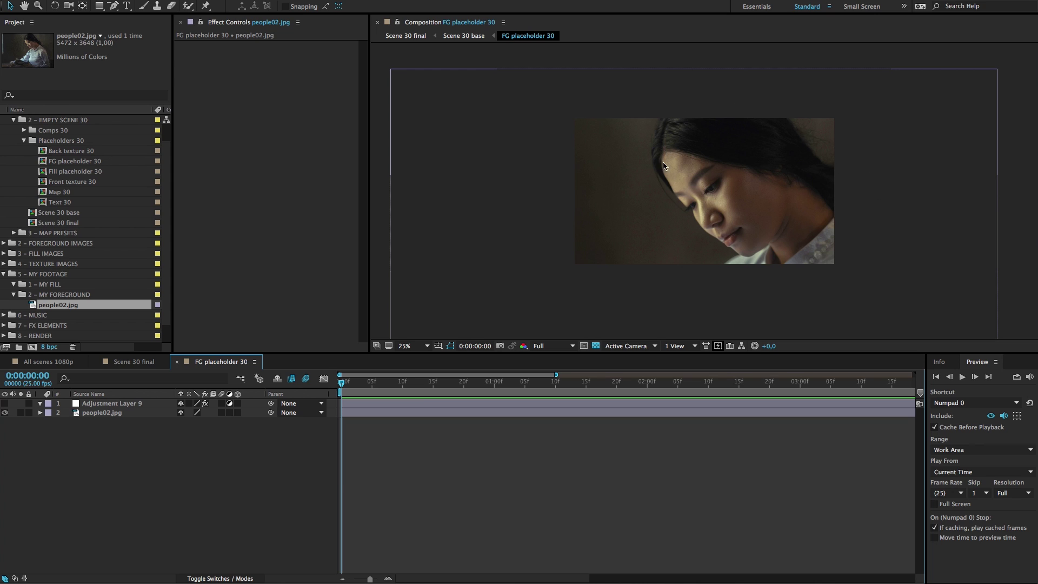
# Select the photo layer, zoom in to 100% on the head, and set the Pen to RotoBezier mode.
pyautogui.click(163, 413)
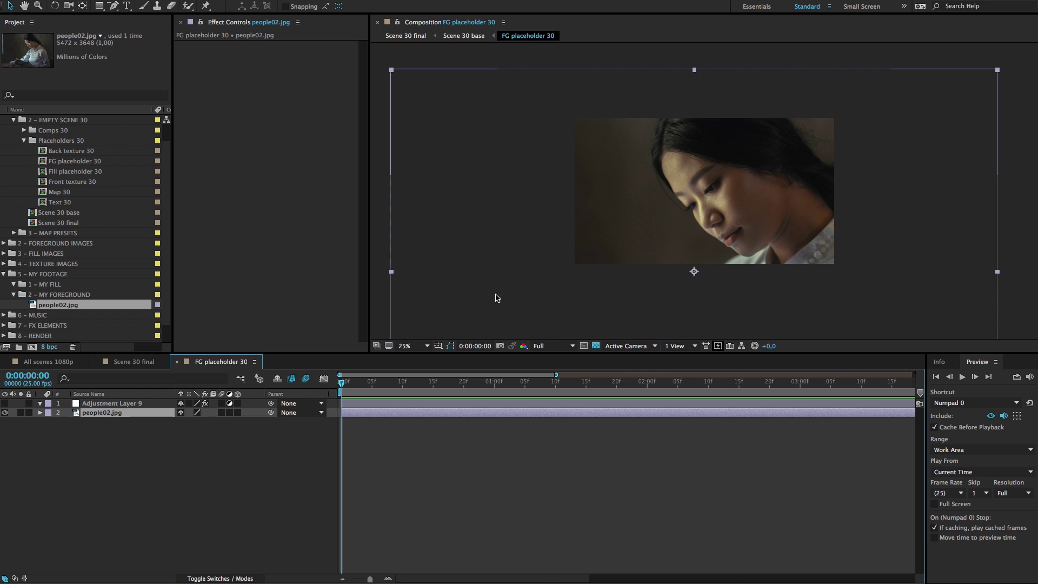
pyautogui.press('z')
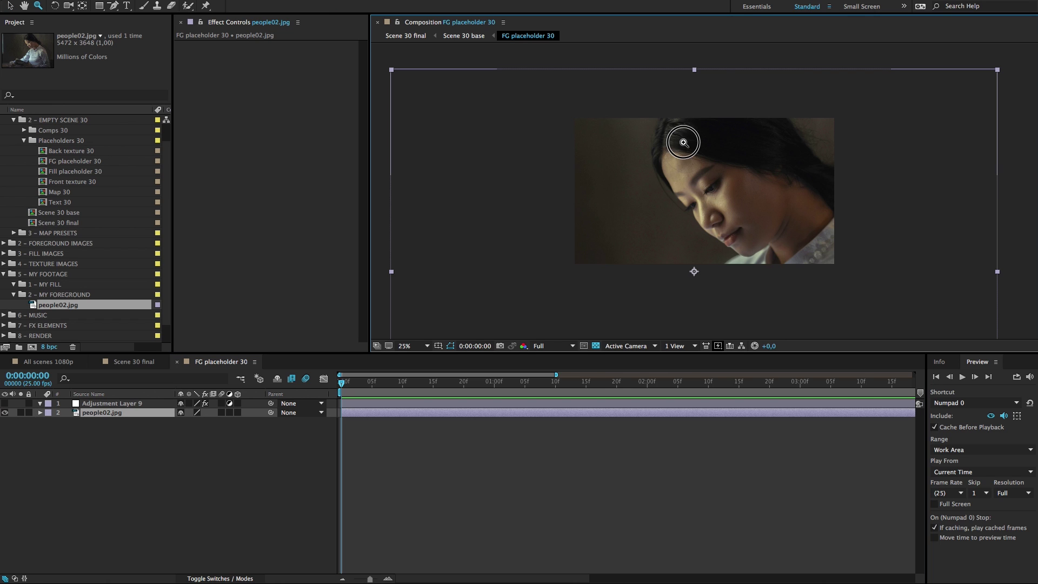
pyautogui.click(684, 150)
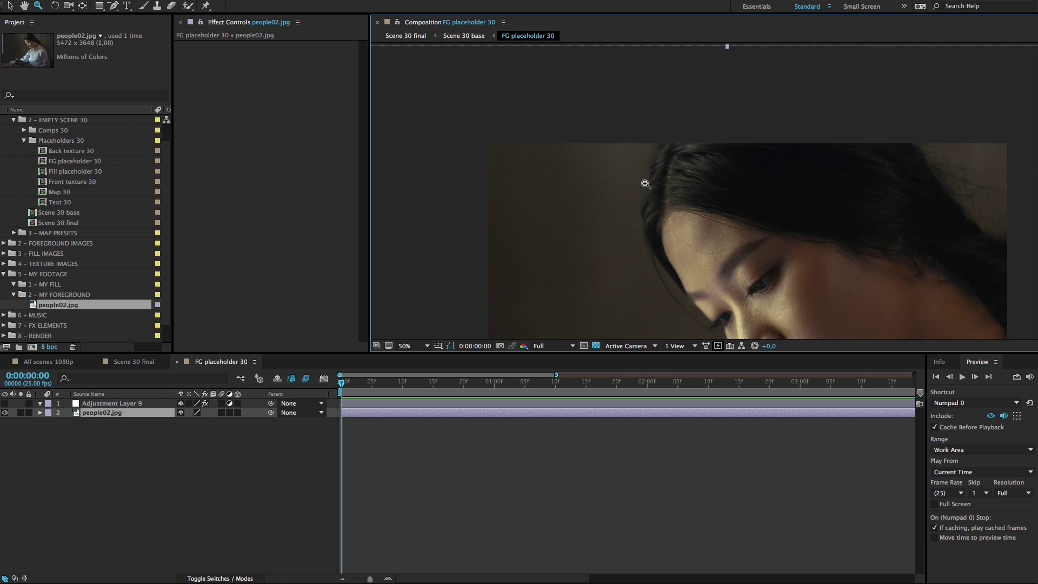
pyautogui.press('v')
pyautogui.moveTo(118, 14); pyautogui.dragTo(155, 11)
pyautogui.moveTo(741, 227); pyautogui.dragTo(678, 194)
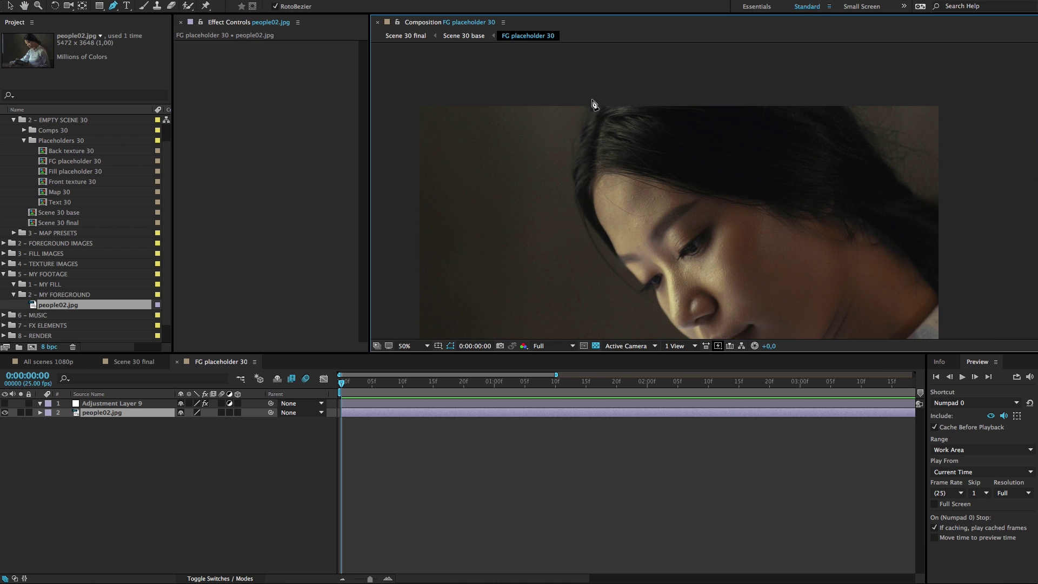
pyautogui.press('.')
pyautogui.press('h')
pyautogui.moveTo(595, 120); pyautogui.dragTo(670, 188)
pyautogui.press('g')
# Start the mask at the top of the hair and trace points down the hairline.
pyautogui.moveTo(550, 98); pyautogui.dragTo(549, 119)
pyautogui.click(544, 119)
pyautogui.click(538, 137)
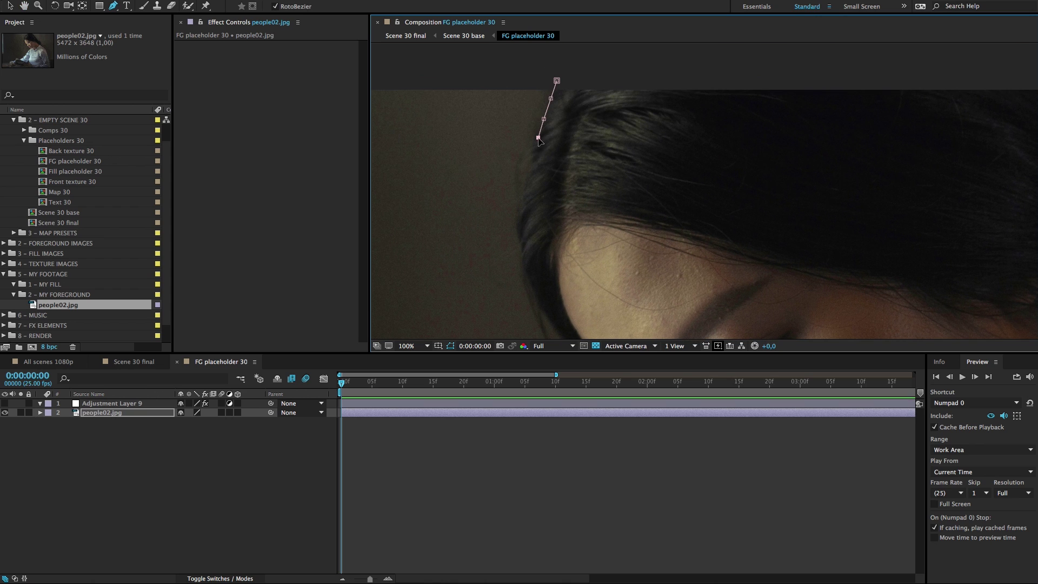
pyautogui.click(529, 170)
pyautogui.click(523, 198)
pyautogui.click(517, 222)
pyautogui.click(520, 242)
pyautogui.click(522, 268)
pyautogui.click(534, 293)
pyautogui.moveTo(637, 285); pyautogui.dragTo(627, 124)
pyautogui.click(527, 173)
pyautogui.click(546, 200)
pyautogui.click(564, 226)
pyautogui.click(582, 242)
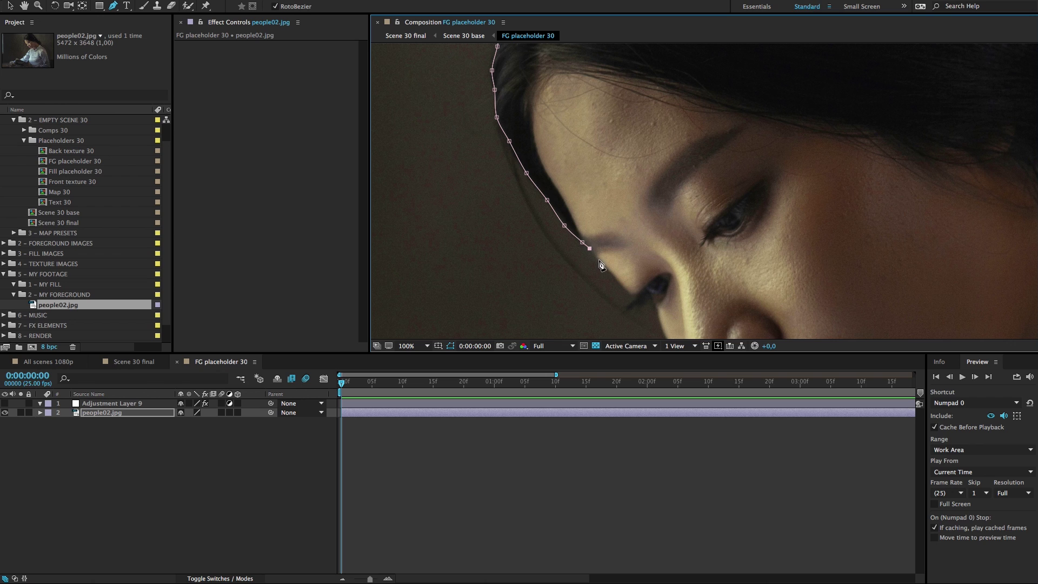
# Continue the mask along the cheek, around the eye corner, and down the side of the nose.
pyautogui.click(600, 260)
pyautogui.click(609, 270)
pyautogui.click(635, 297)
pyautogui.click(631, 303)
pyautogui.hotkey('ctrl', 'z')
pyautogui.hotkey('ctrl', 'z')
pyautogui.click(629, 292)
pyautogui.scroll(2, 637, 302)
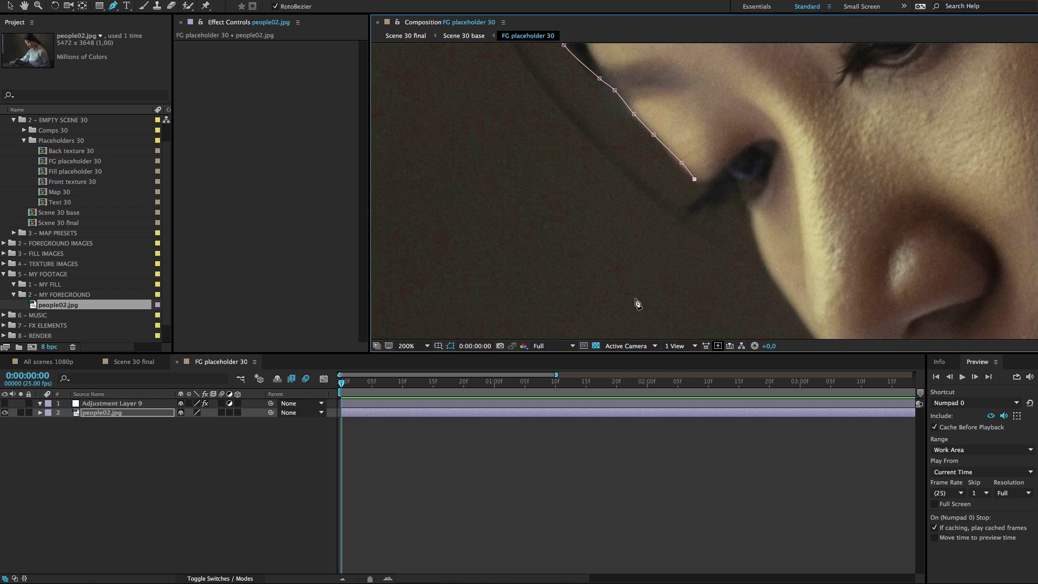
pyautogui.click(697, 199)
pyautogui.click(688, 212)
pyautogui.click(706, 208)
pyautogui.click(729, 197)
pyautogui.click(741, 190)
pyautogui.click(746, 201)
pyautogui.click(753, 227)
pyautogui.click(764, 264)
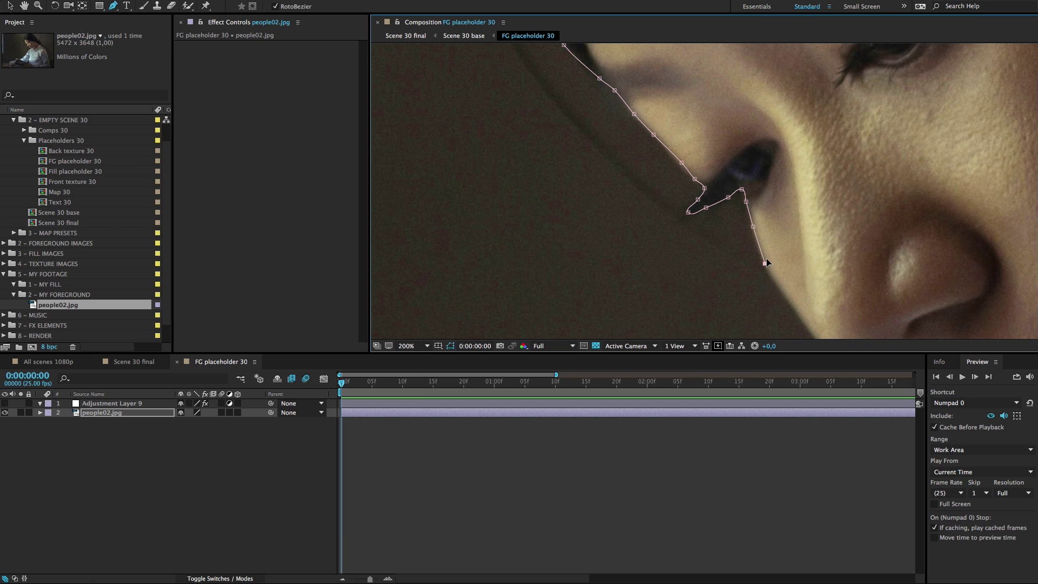
# Trace the mask along the lower cheek and over the upper and lower lips.
pyautogui.moveTo(854, 257); pyautogui.dragTo(674, 179)
pyautogui.click(604, 220)
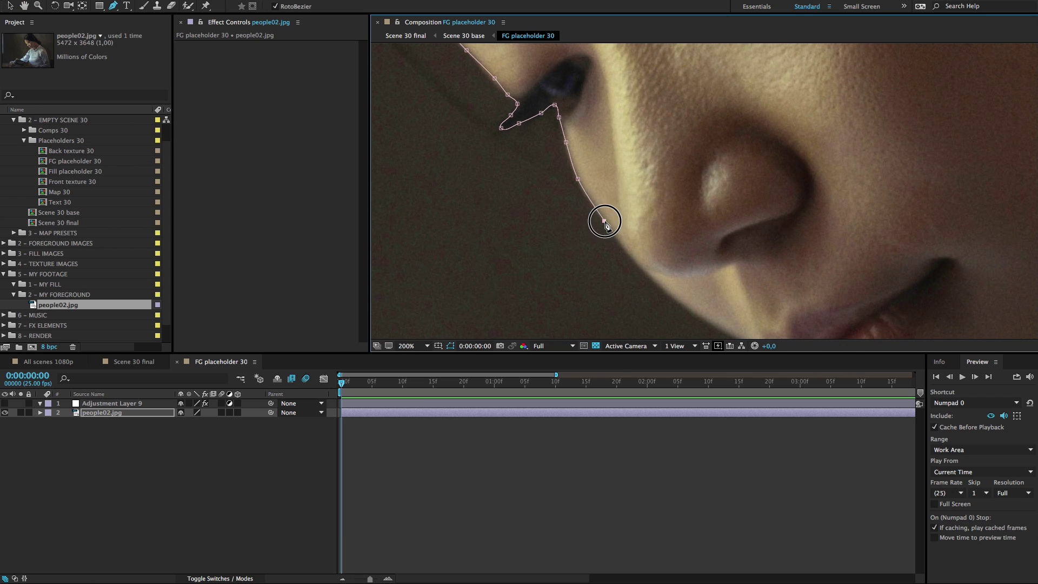
pyautogui.click(634, 261)
pyautogui.click(674, 297)
pyautogui.click(704, 320)
pyautogui.moveTo(722, 312); pyautogui.dragTo(528, 181)
pyautogui.click(535, 188)
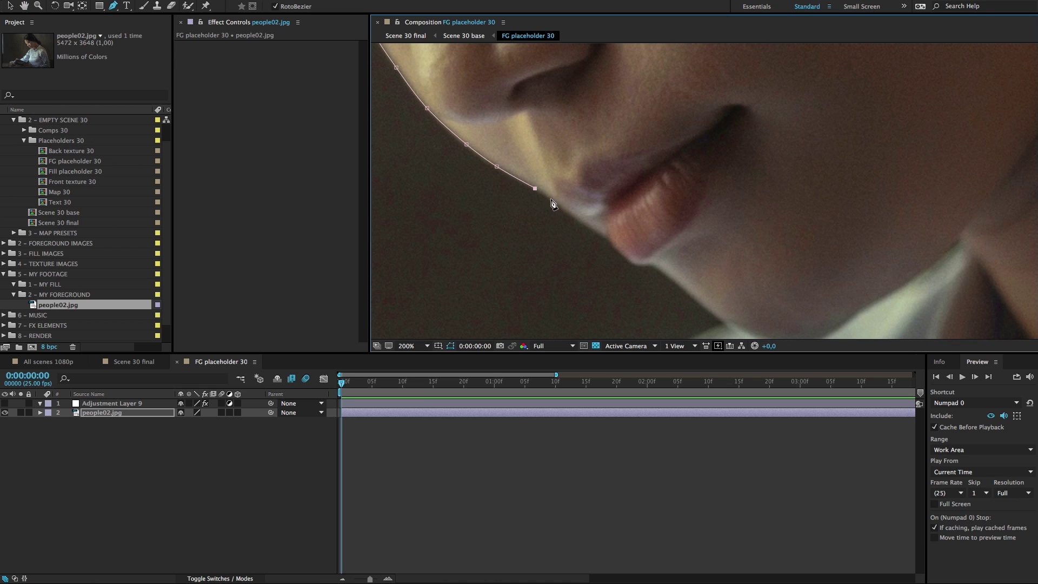
pyautogui.click(549, 198)
pyautogui.click(571, 213)
pyautogui.click(588, 227)
pyautogui.click(603, 235)
pyautogui.click(611, 242)
pyautogui.click(622, 253)
# Extend the mask under the lip, along the chin, and down toward the neck.
pyautogui.click(633, 264)
pyautogui.click(644, 263)
pyautogui.click(657, 267)
pyautogui.click(691, 295)
pyautogui.click(708, 309)
pyautogui.click(718, 318)
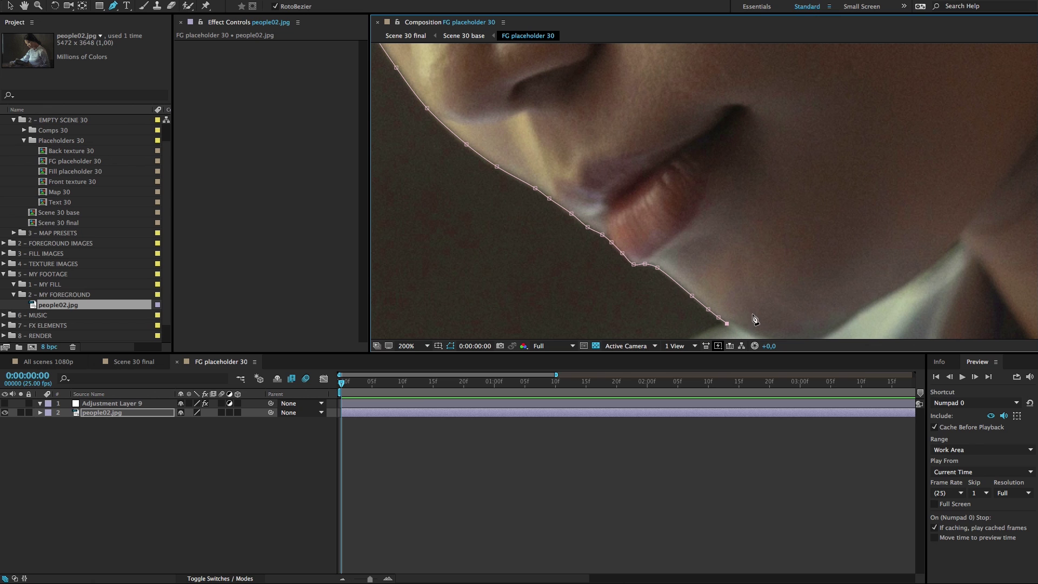
pyautogui.press('space')
pyautogui.moveTo(791, 282); pyautogui.dragTo(804, 185)
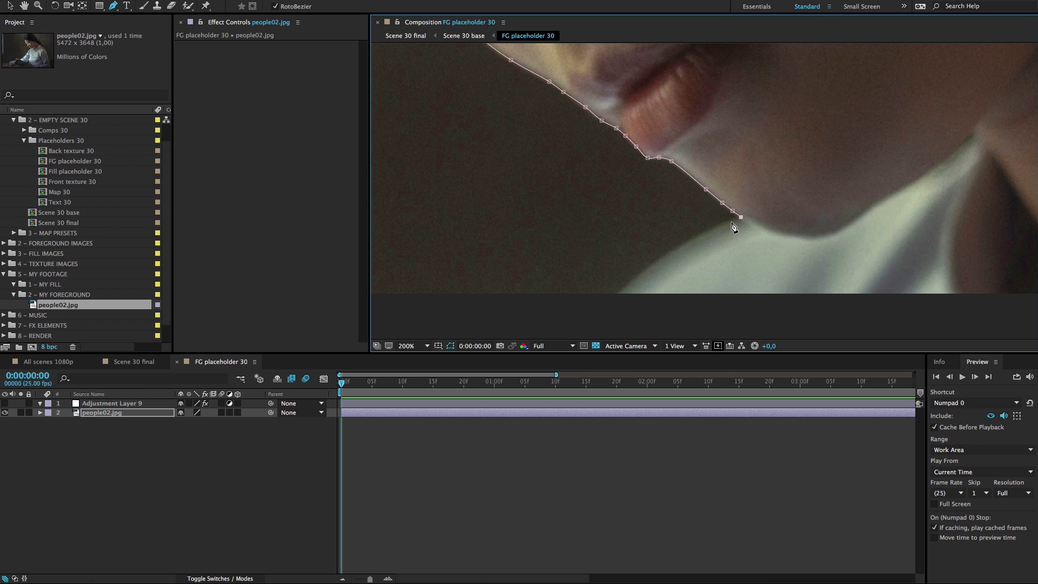
pyautogui.click(730, 222)
pyautogui.scroll(5, 773, 189)
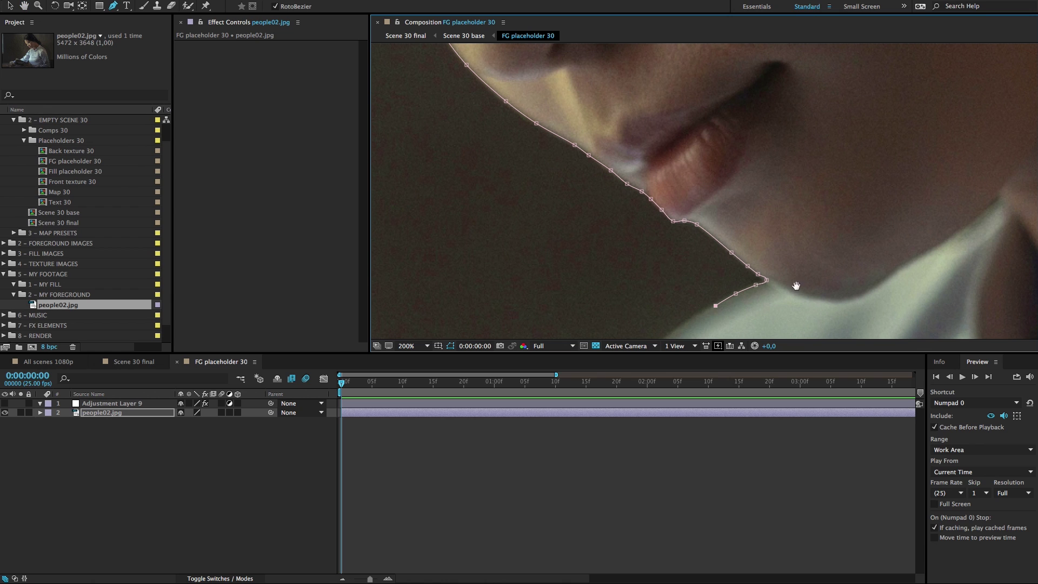
# Continue the mask down the neck past the collar, along the bottom edge, and around the shoulder.
pyautogui.moveTo(795, 285); pyautogui.dragTo(709, 216)
pyautogui.click(591, 263)
pyautogui.click(557, 293)
pyautogui.press(',')
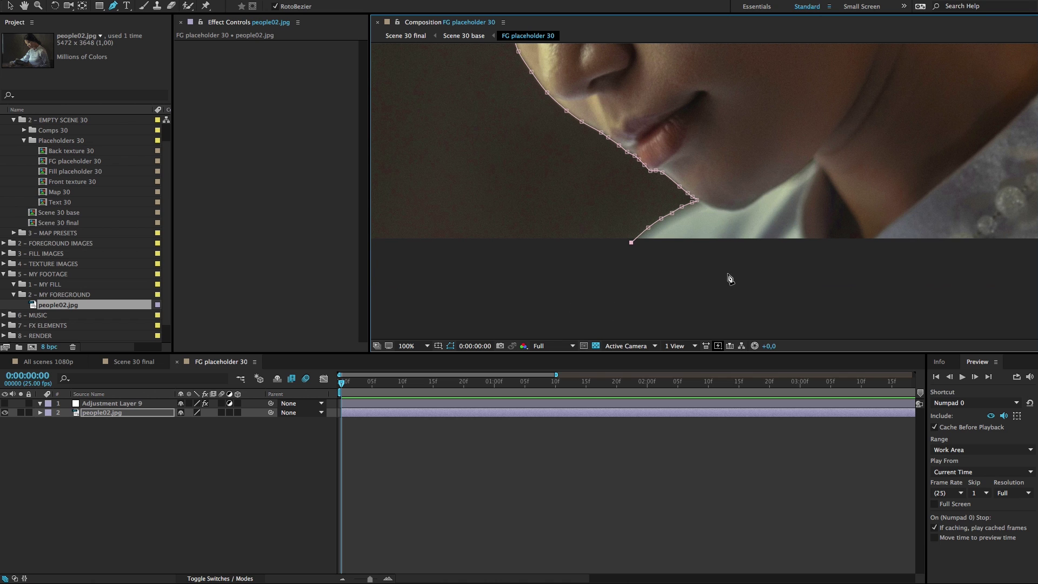
pyautogui.click(726, 257)
pyautogui.moveTo(813, 278); pyautogui.dragTo(486, 264)
pyautogui.click(644, 258)
pyautogui.click(729, 253)
pyautogui.click(738, 149)
pyautogui.moveTo(796, 123); pyautogui.dragTo(825, 303)
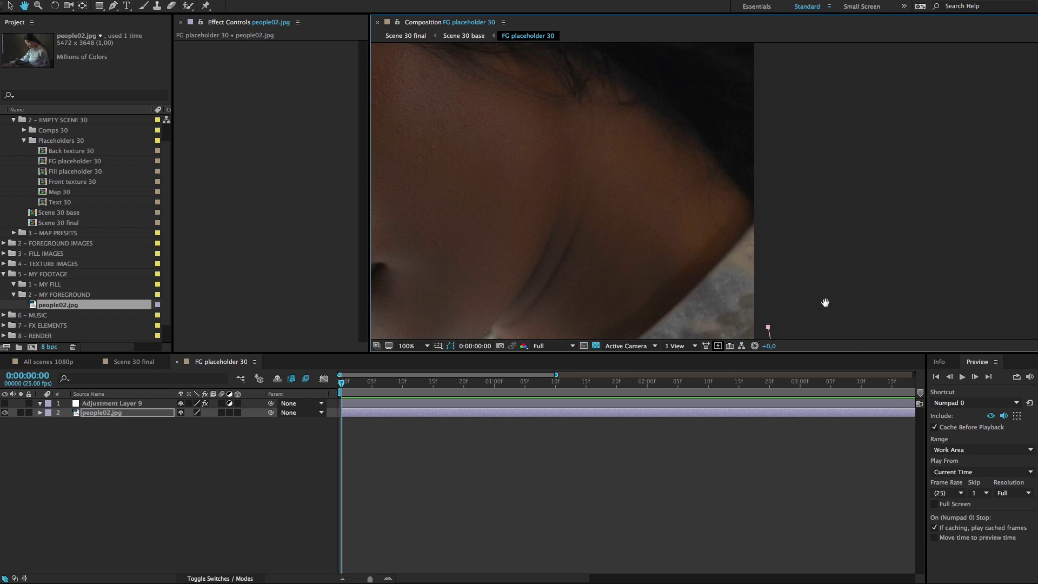
pyautogui.click(769, 251)
pyautogui.click(792, 165)
# Run the mask up beside the right edge and turn it left over the hair.
pyautogui.moveTo(792, 165); pyautogui.dragTo(767, 241)
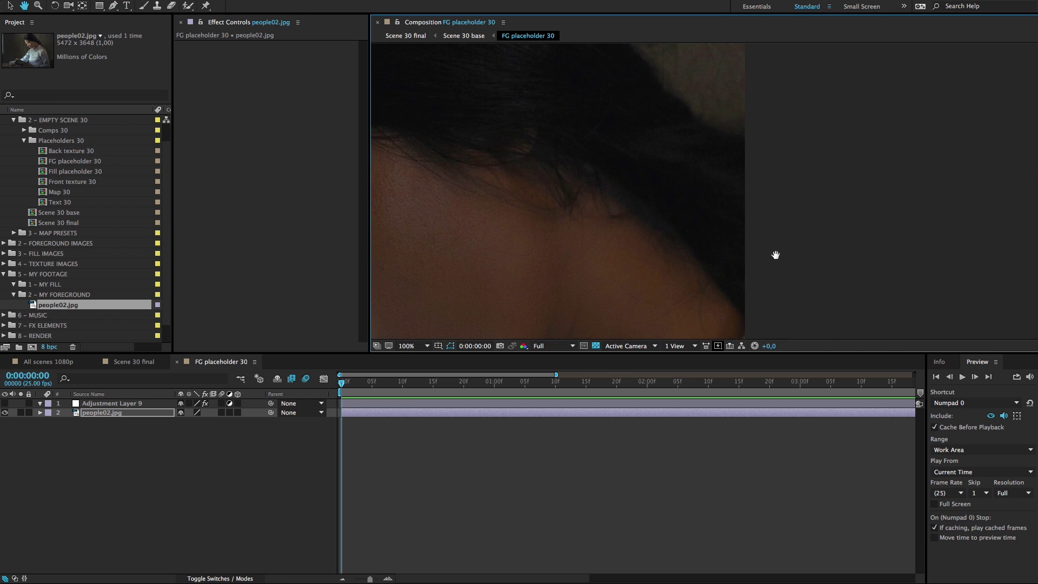
pyautogui.click(763, 230)
pyautogui.click(766, 163)
pyautogui.click(761, 133)
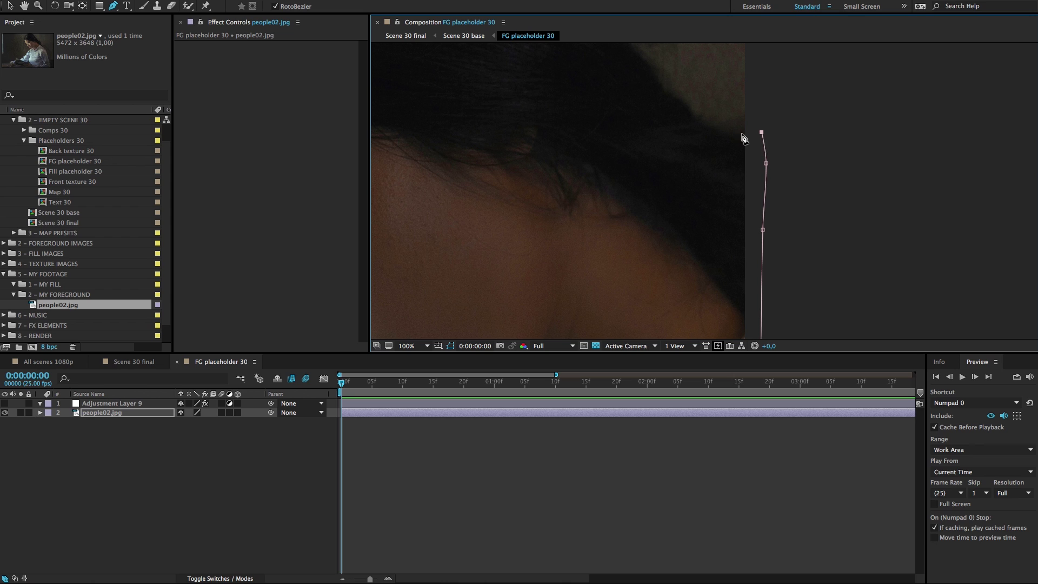
pyautogui.click(741, 133)
pyautogui.click(716, 129)
pyautogui.click(695, 119)
pyautogui.click(685, 104)
pyautogui.click(670, 95)
# Trace the mask up-left along the hair toward the top edge of the photo.
pyautogui.moveTo(631, 194); pyautogui.dragTo(640, 251)
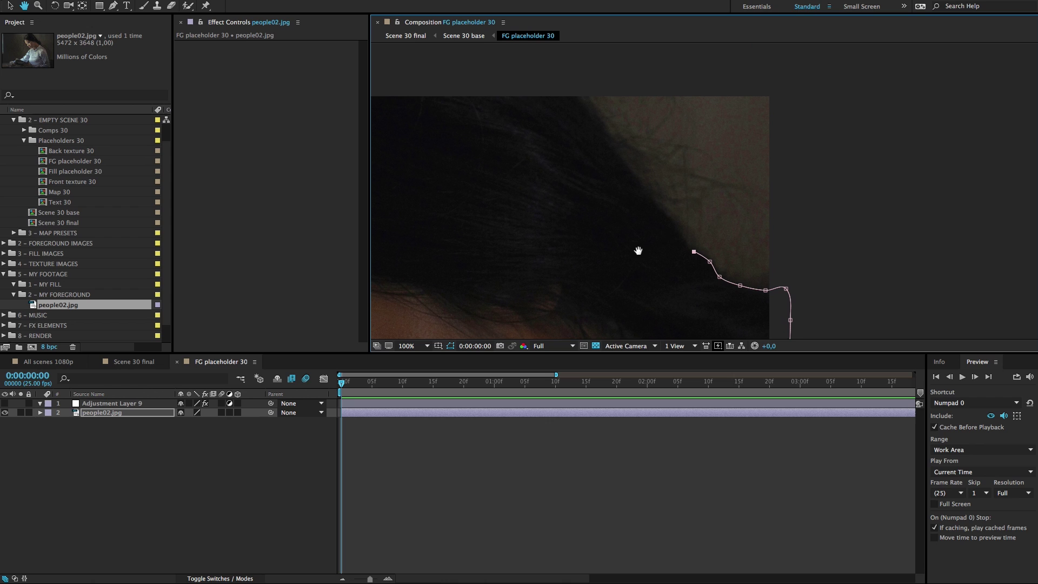
pyautogui.click(675, 225)
pyautogui.click(656, 206)
pyautogui.click(644, 186)
pyautogui.click(623, 160)
pyautogui.click(607, 135)
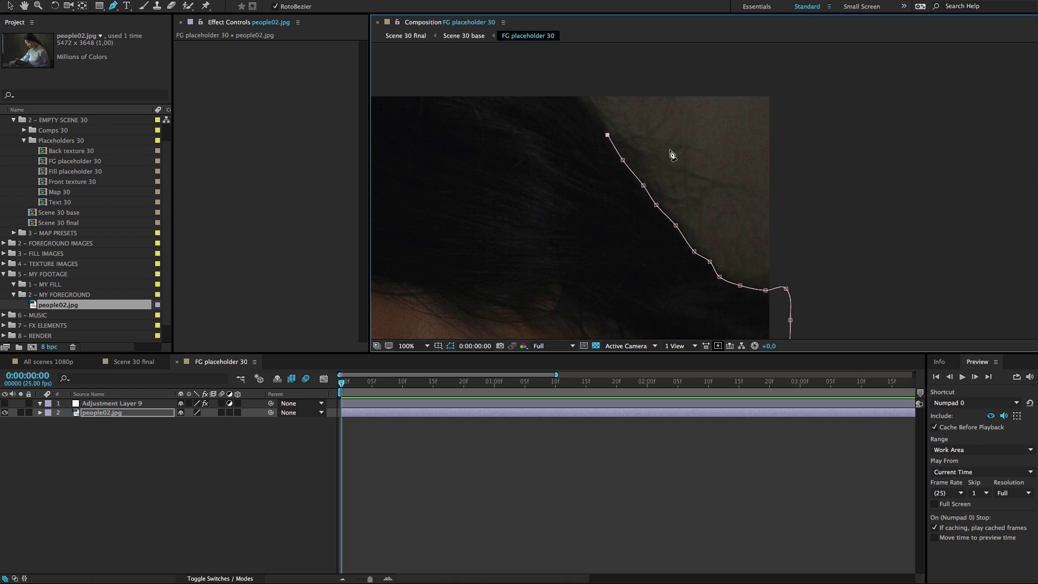
pyautogui.click(592, 107)
pyautogui.click(567, 83)
# Run the mask above the top edge, close Mask 1 on its first point, and zoom out to 50%.
pyautogui.moveTo(589, 210); pyautogui.dragTo(839, 279)
pyautogui.click(767, 122)
pyautogui.click(661, 103)
pyautogui.click(549, 105)
pyautogui.moveTo(521, 238); pyautogui.dragTo(706, 227)
pyautogui.click(661, 91)
pyautogui.click(567, 105)
pyautogui.click(522, 111)
pyautogui.click(516, 147)
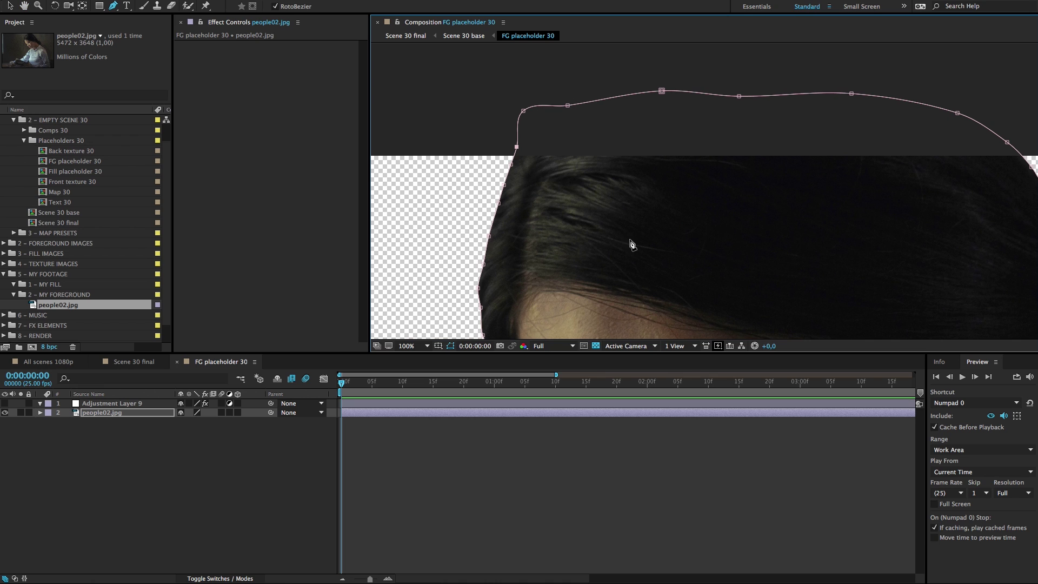
pyautogui.press(',')
pyautogui.press(',')
pyautogui.press('h')
pyautogui.moveTo(721, 292); pyautogui.dragTo(737, 162)
# Fit the composition in the viewer and reveal Mask 1 on the people02.jpg layer.
pyautogui.press('g')
pyautogui.click(427, 345)
pyautogui.click(439, 363)
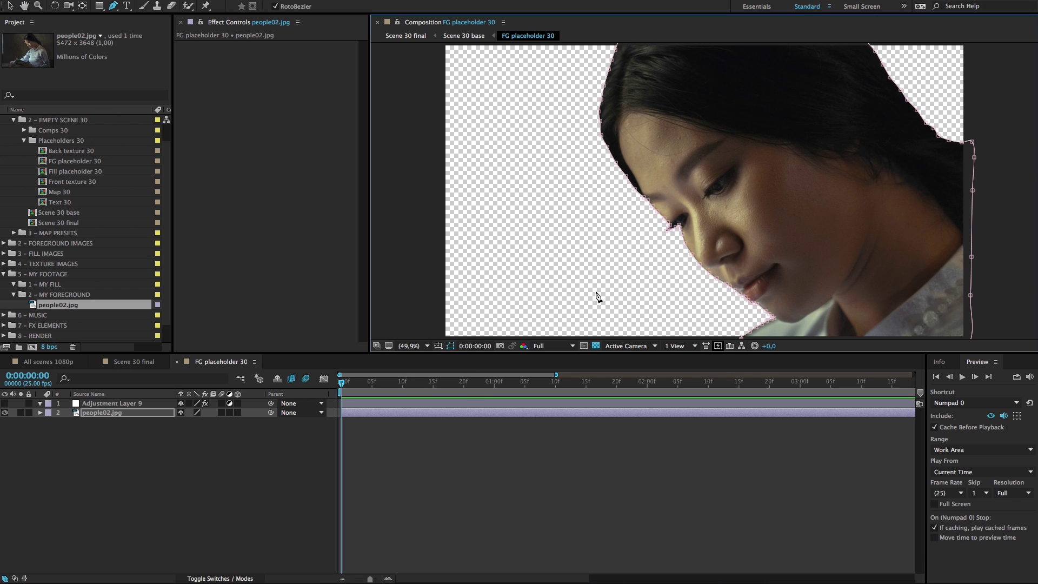
pyautogui.click(166, 414)
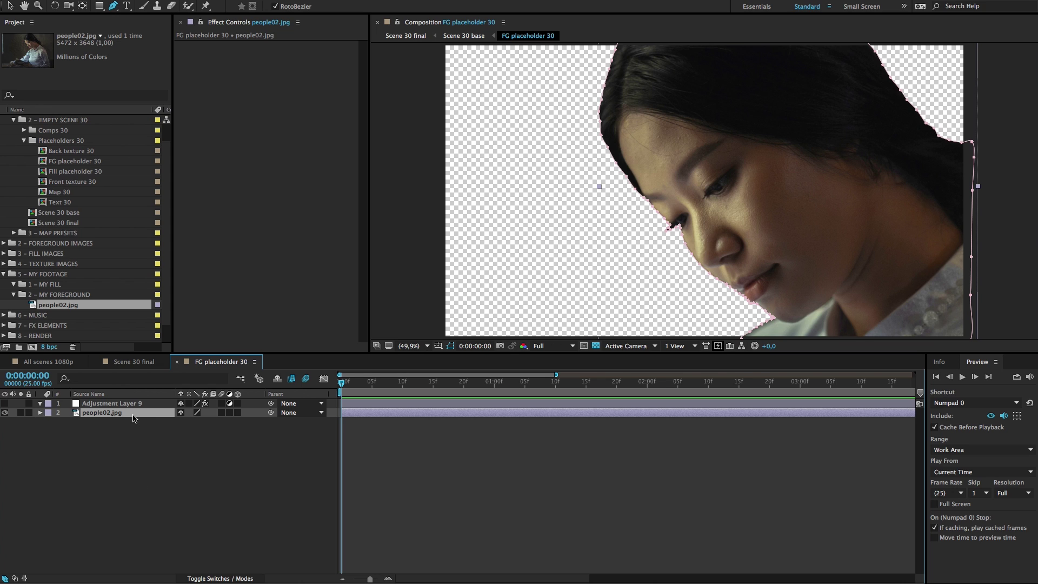
pyautogui.press('m')
pyautogui.press('m')
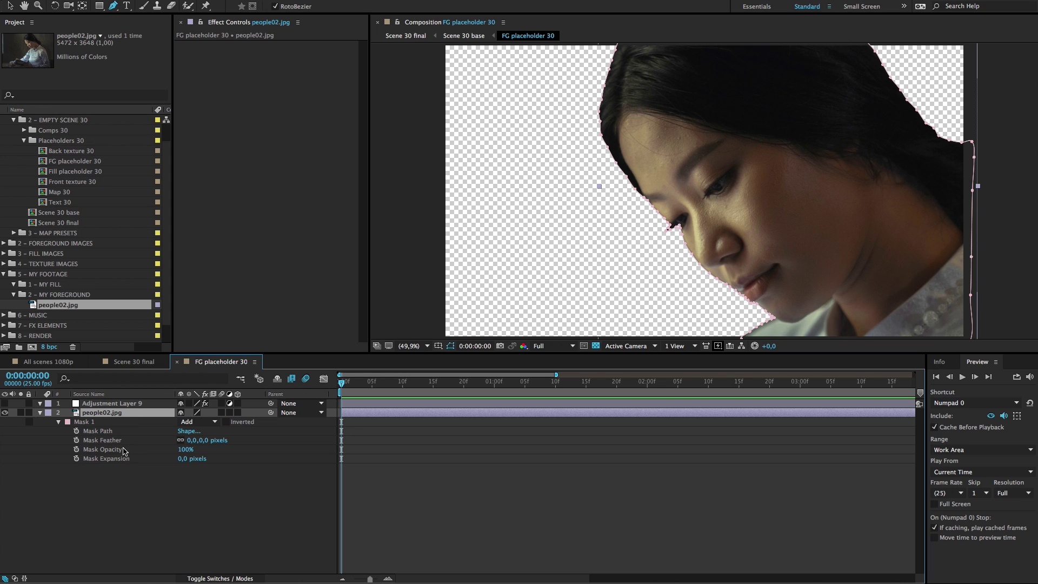
pyautogui.click(182, 505)
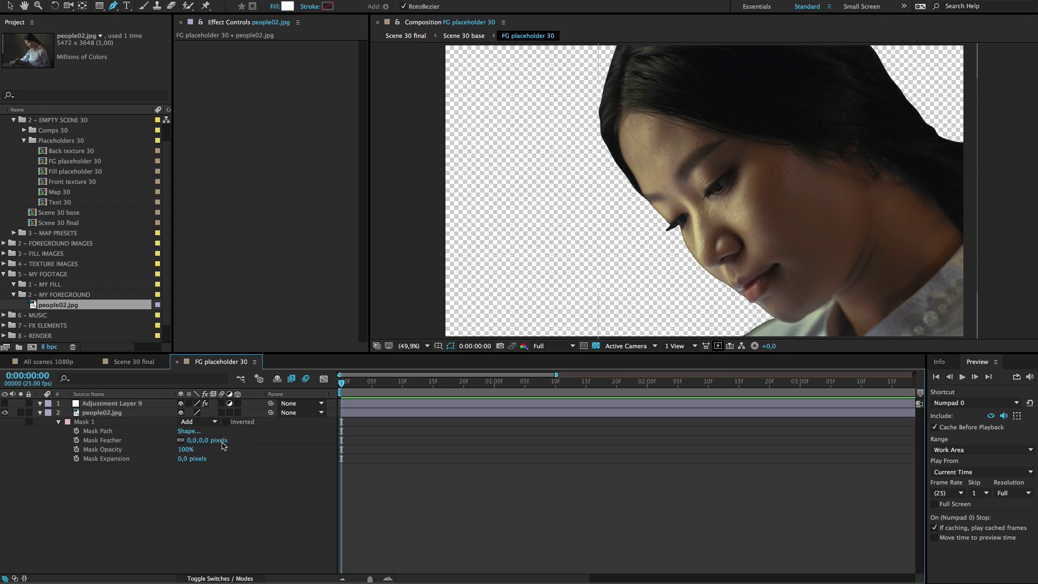
# Set Mask Feather to 4 px to soften the portrait edge.
pyautogui.click(205, 441)
pyautogui.press('Return')
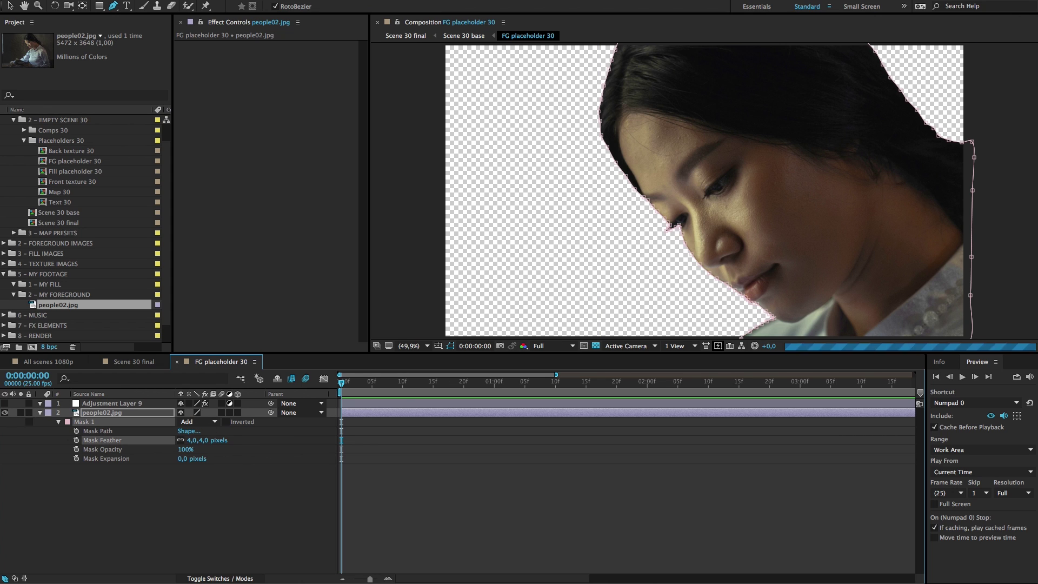
pyautogui.click(276, 479)
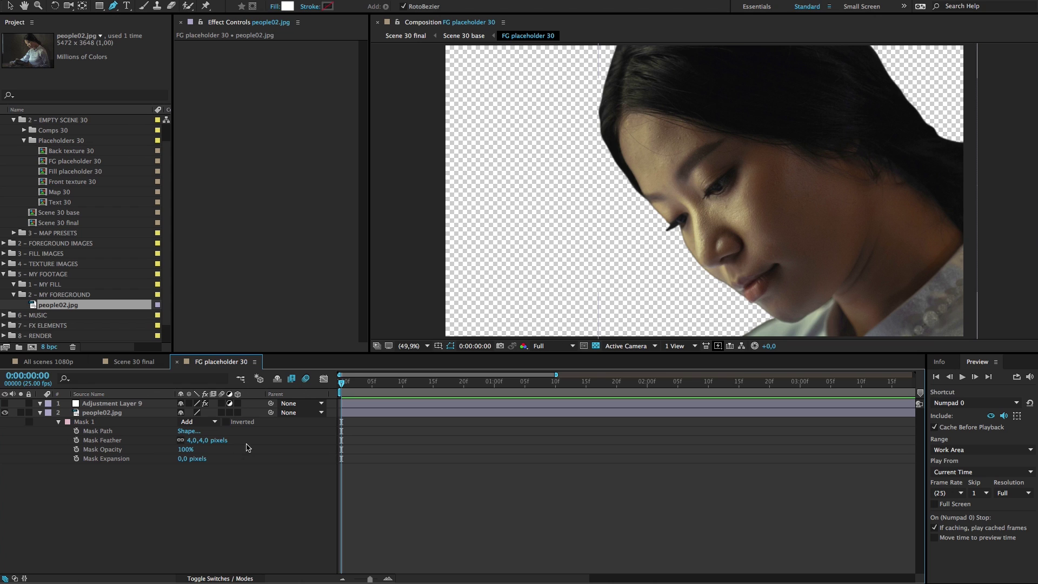
# Set Mask Expansion to -3 px, after first trying -2 px.
pyautogui.click(183, 459)
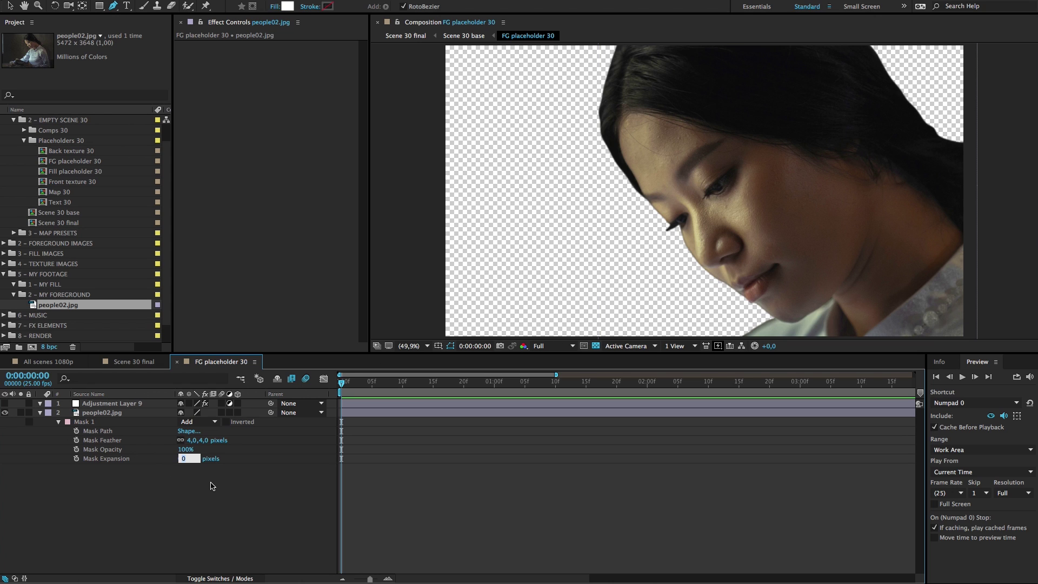
pyautogui.press('Return')
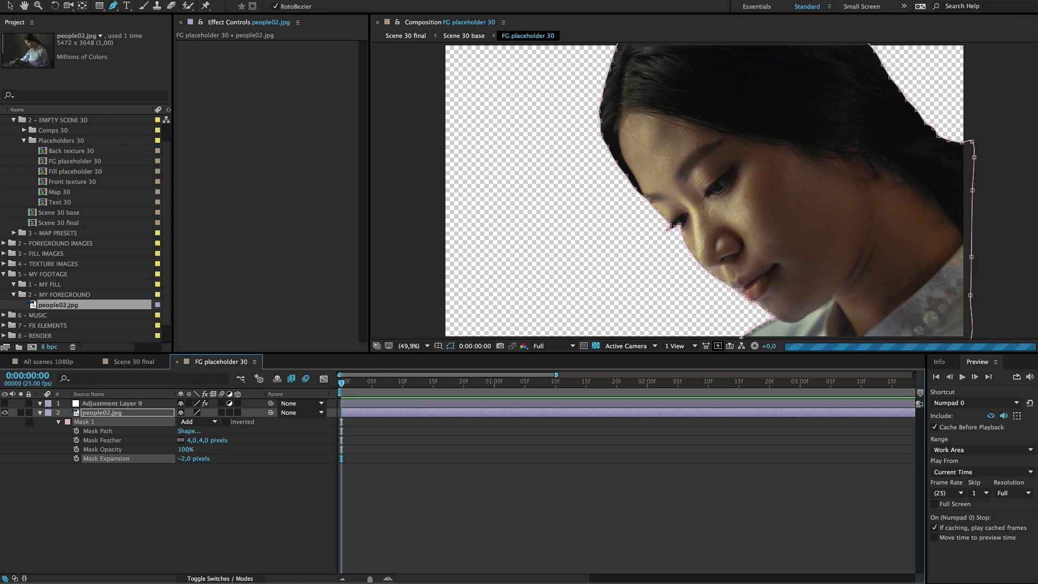
pyautogui.click(210, 506)
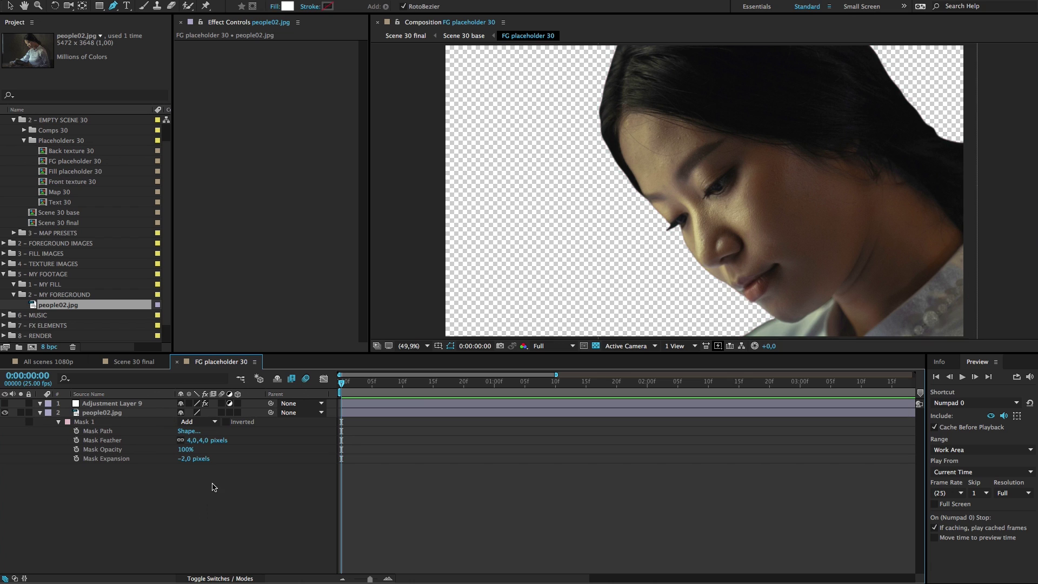
pyautogui.click(184, 458)
pyautogui.write('-3')
pyautogui.press('Return')
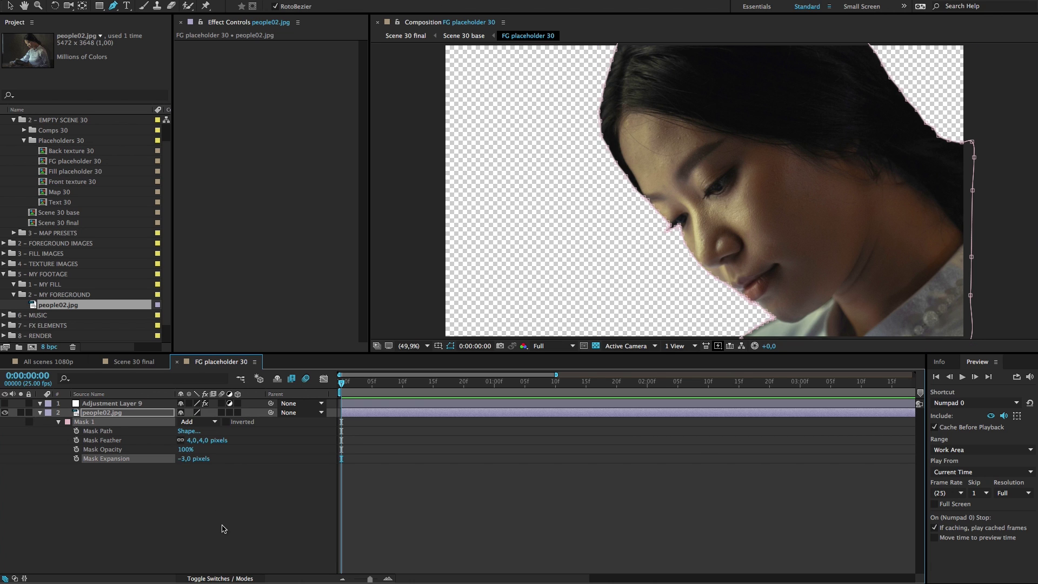
pyautogui.click(224, 528)
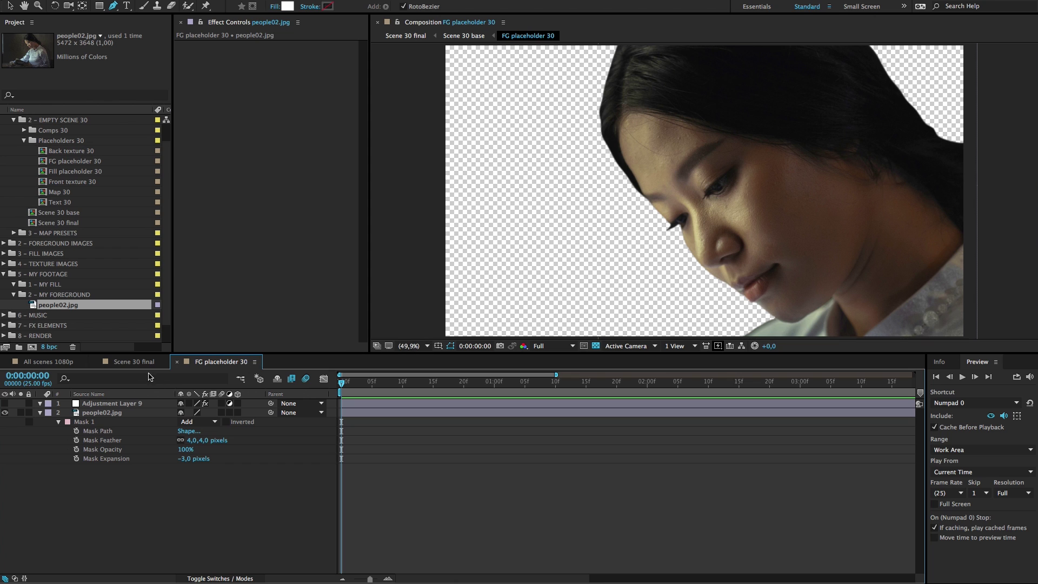
# Switch to the Scene 30 final composition to view the cut-out portrait in the scene.
pyautogui.click(141, 363)
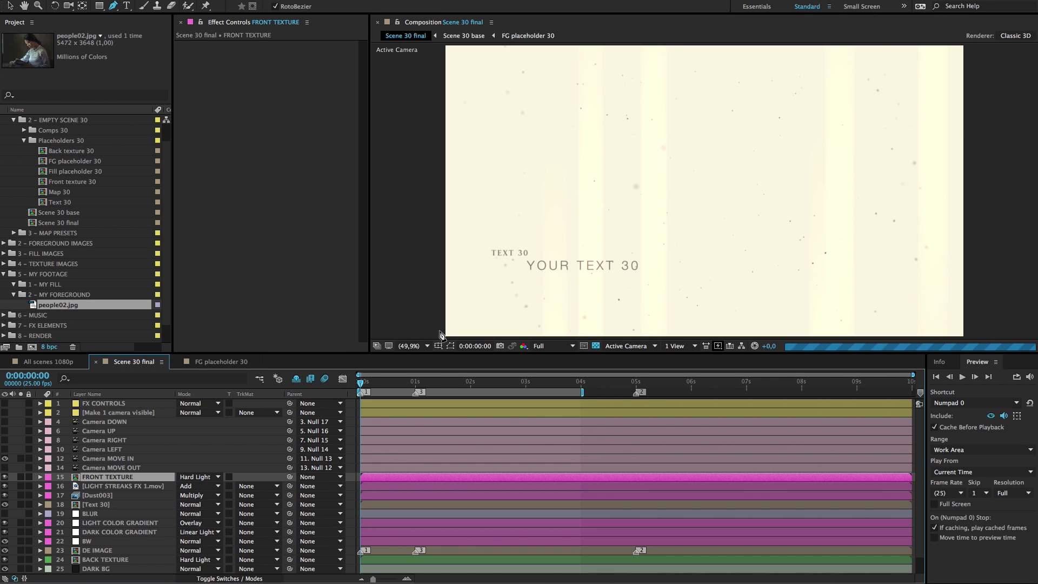